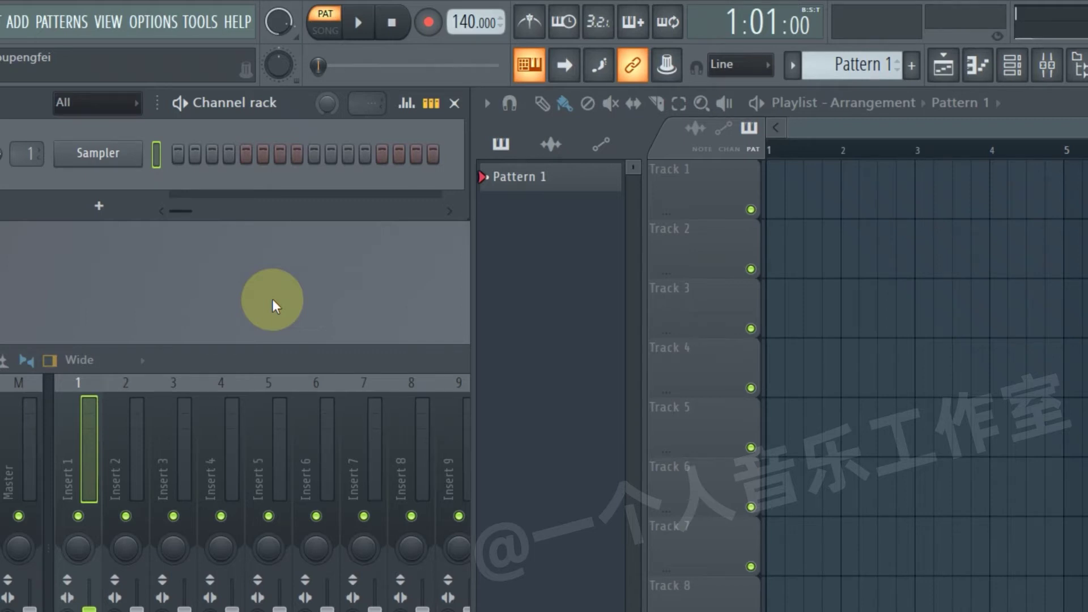
Replace the Sampler channel with the FLEX instrument and move its plugin window clear of the Channel rack.
{"action": "right_click", "coordinate": [98, 154]}
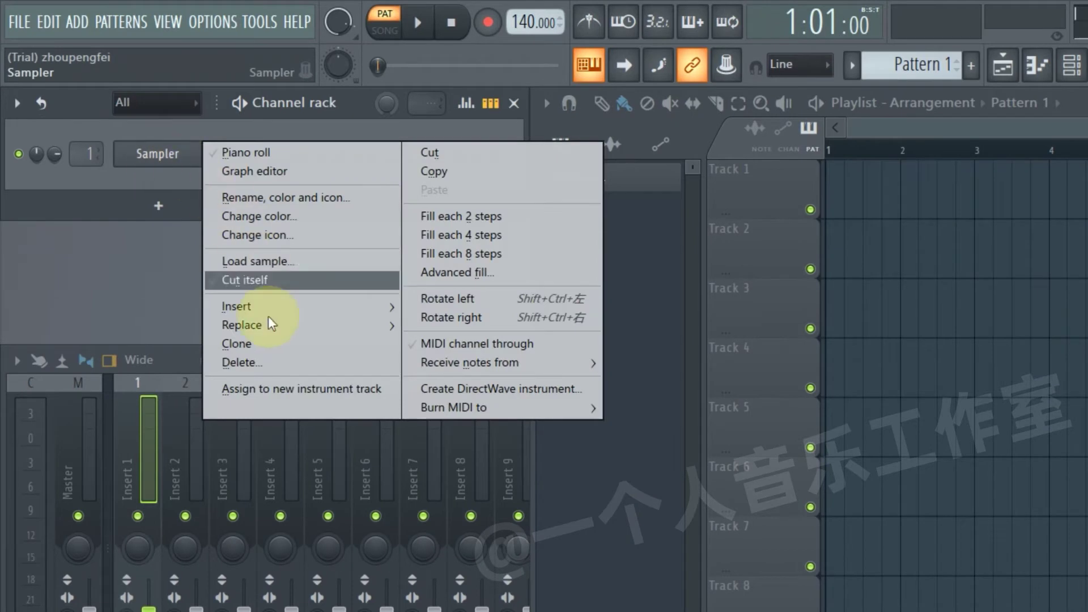
{"action": "mouse_move", "coordinate": [270, 321]}
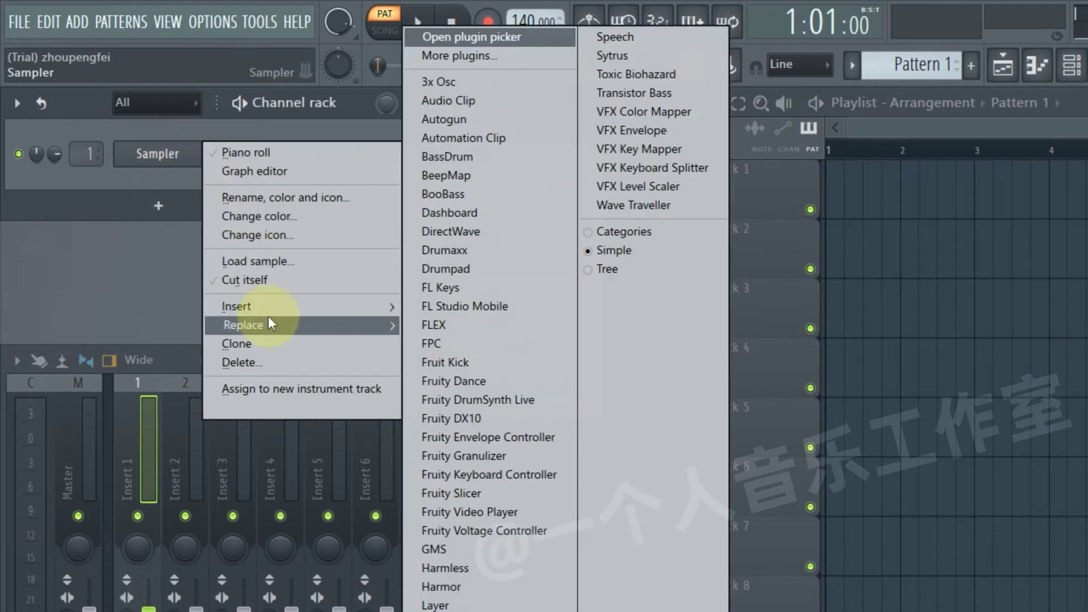
{"action": "left_click", "coordinate": [472, 325]}
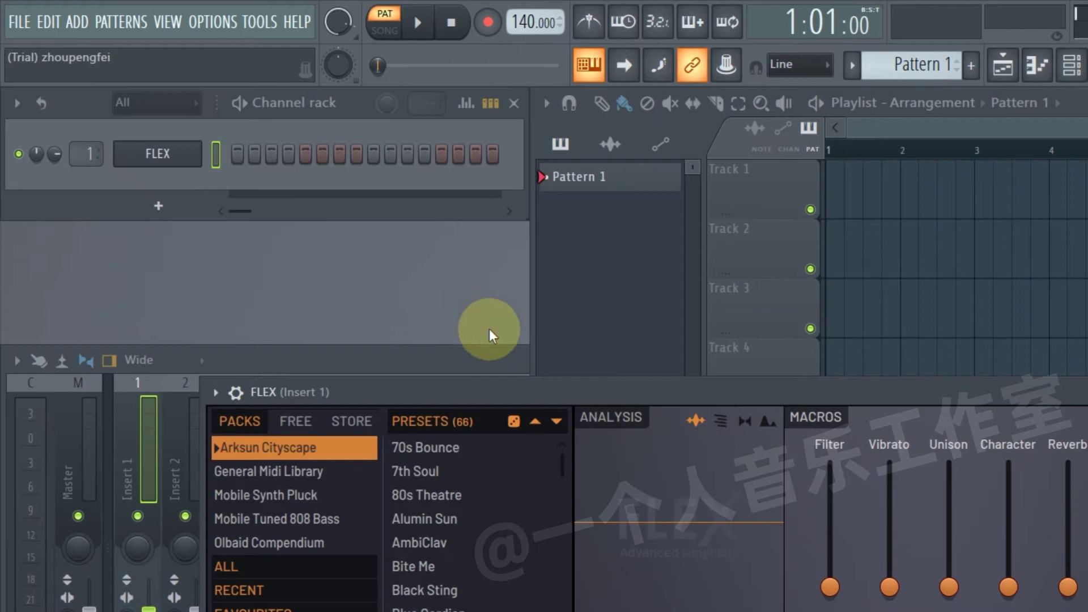
{"action": "left_click_drag", "start_coordinate": [467, 389], "coordinate": [970, 257]}
{"action": "left_click_drag", "start_coordinate": [816, 256], "coordinate": [742, 215]}
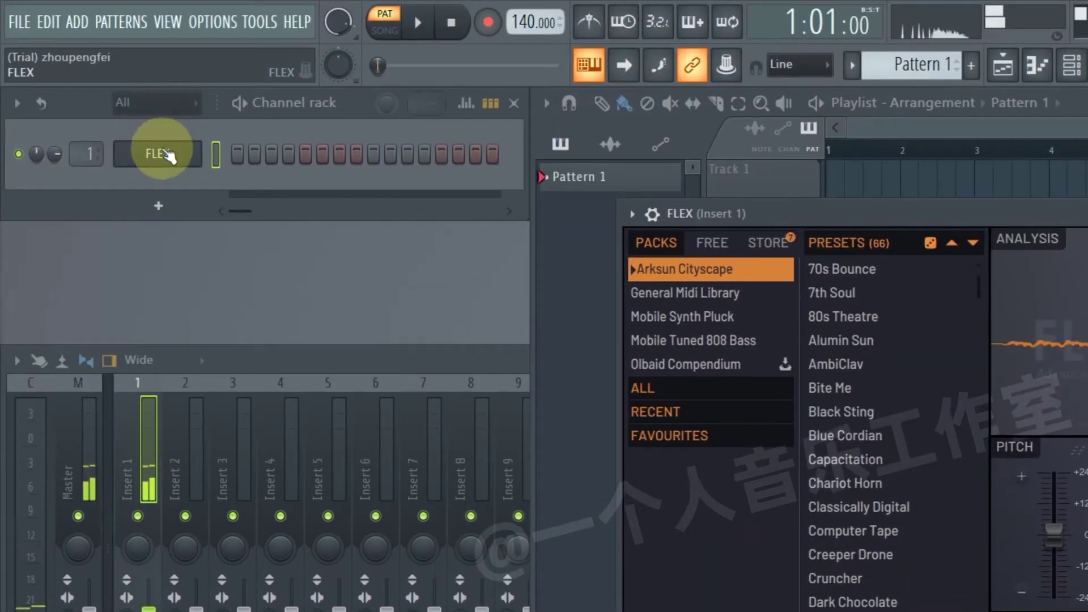
Enter four short notes in the FLEX piano roll: C5, B4, A4 and G4 at the starts of bars 1 to 4.
{"action": "right_click", "coordinate": [72, 72]}
{"action": "left_click", "coordinate": [78, 74]}
{"action": "left_click", "coordinate": [70, 405]}
{"action": "left_click_drag", "start_coordinate": [282, 415], "coordinate": [303, 417]}
{"action": "left_click_drag", "start_coordinate": [90, 408], "coordinate": [87, 430]}
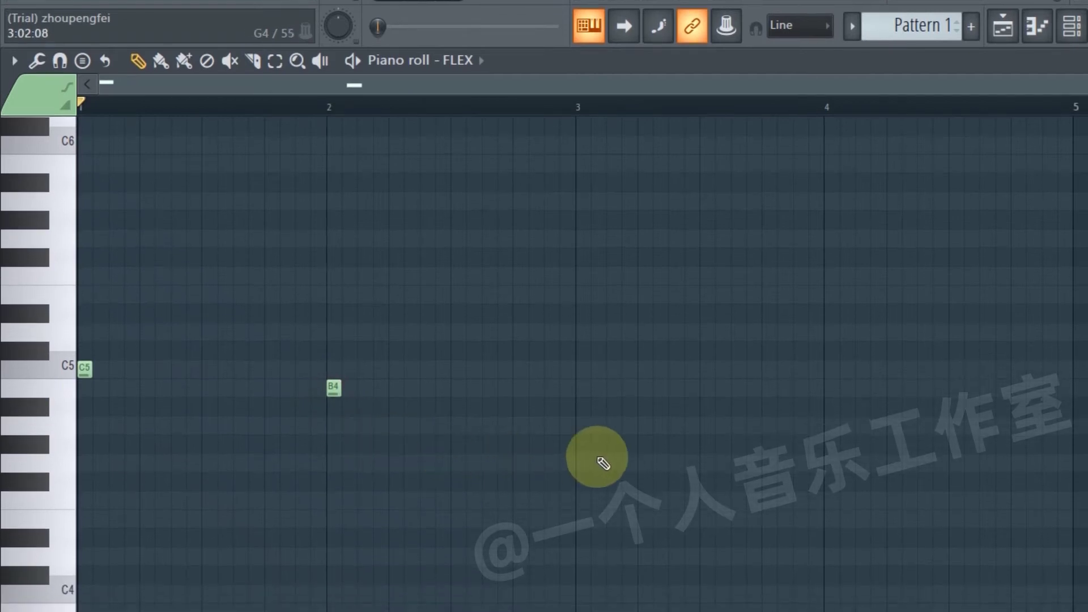
{"action": "left_click", "coordinate": [580, 445]}
{"action": "left_click_drag", "start_coordinate": [584, 406], "coordinate": [584, 439]}
{"action": "left_click_drag", "start_coordinate": [822, 444], "coordinate": [822, 462]}
Extend all four FLEX notes with quick legato so each fills its bar, and audition the pattern.
{"action": "key", "text": "ctrl+a"}
{"action": "key", "text": "ctrl+l"}
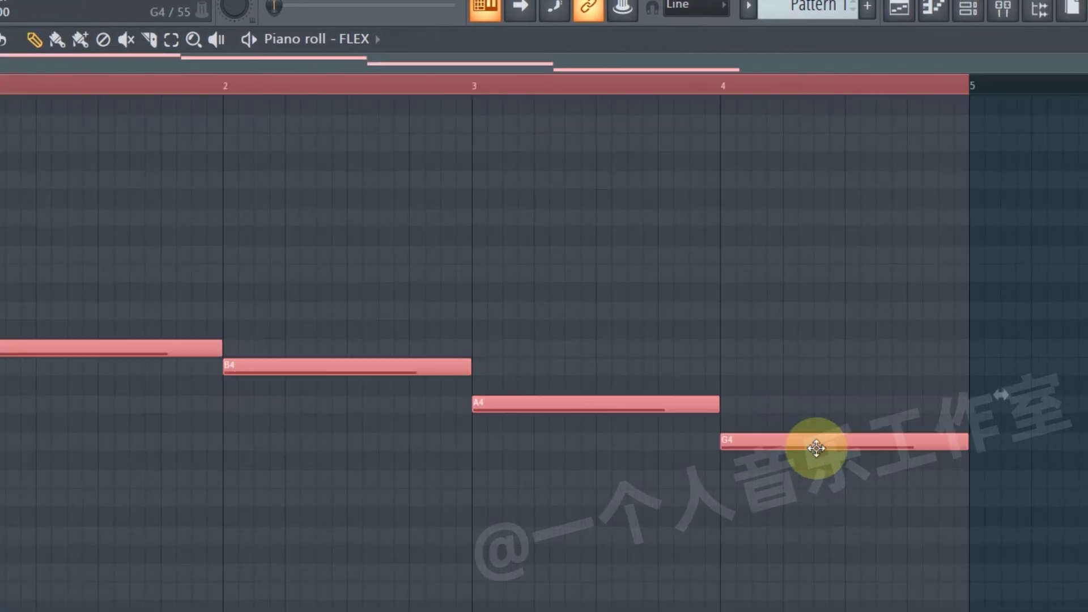
{"action": "left_click", "coordinate": [697, 512]}
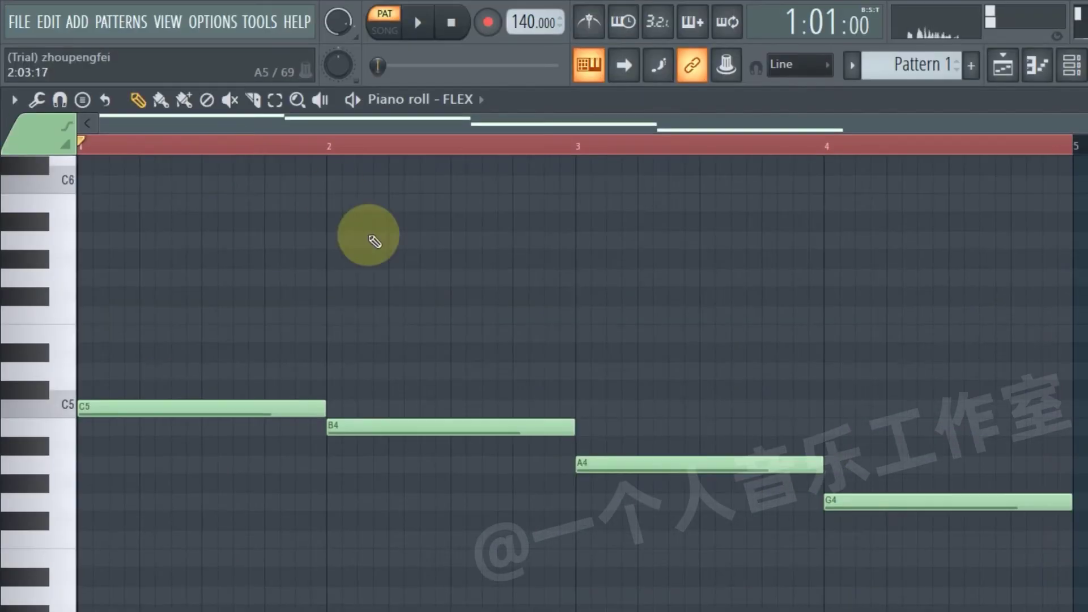
{"action": "key", "text": "space"}
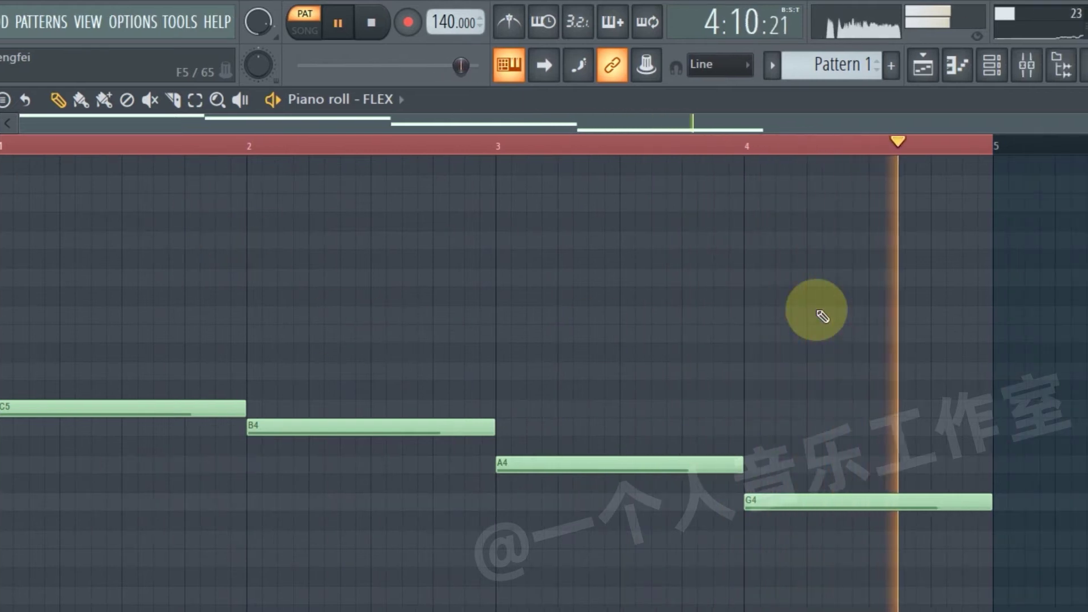
{"action": "key", "text": "space"}
{"action": "left_click", "coordinate": [1072, 103]}
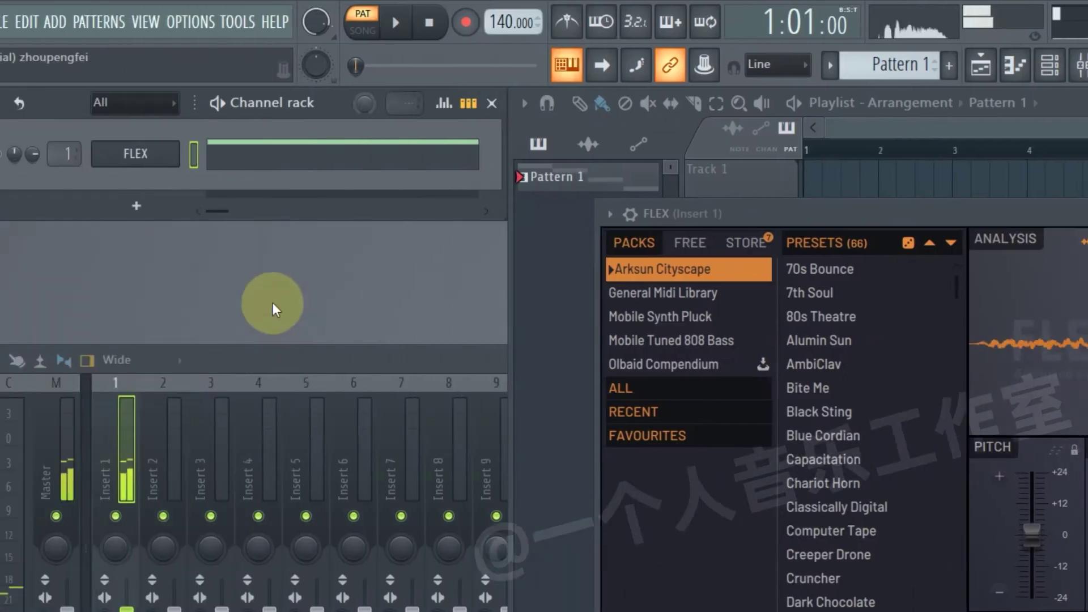
Add a second FLEX channel with the Synpluck Body preset from the Mobile Synth Pluck pack, and route it to mixer track 1.
{"action": "left_click", "coordinate": [172, 205]}
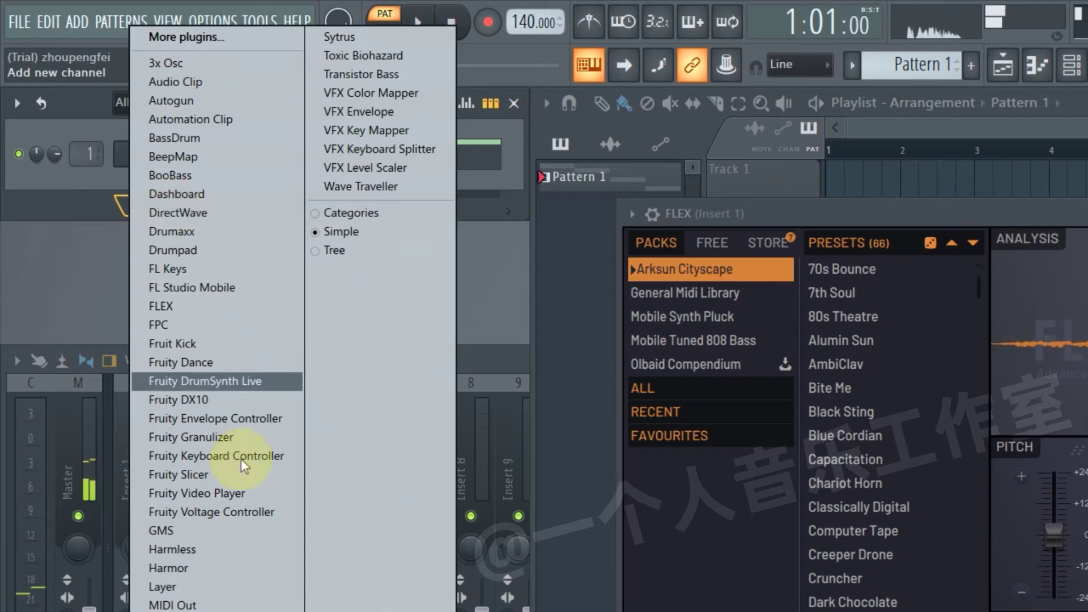
{"action": "left_click", "coordinate": [224, 152]}
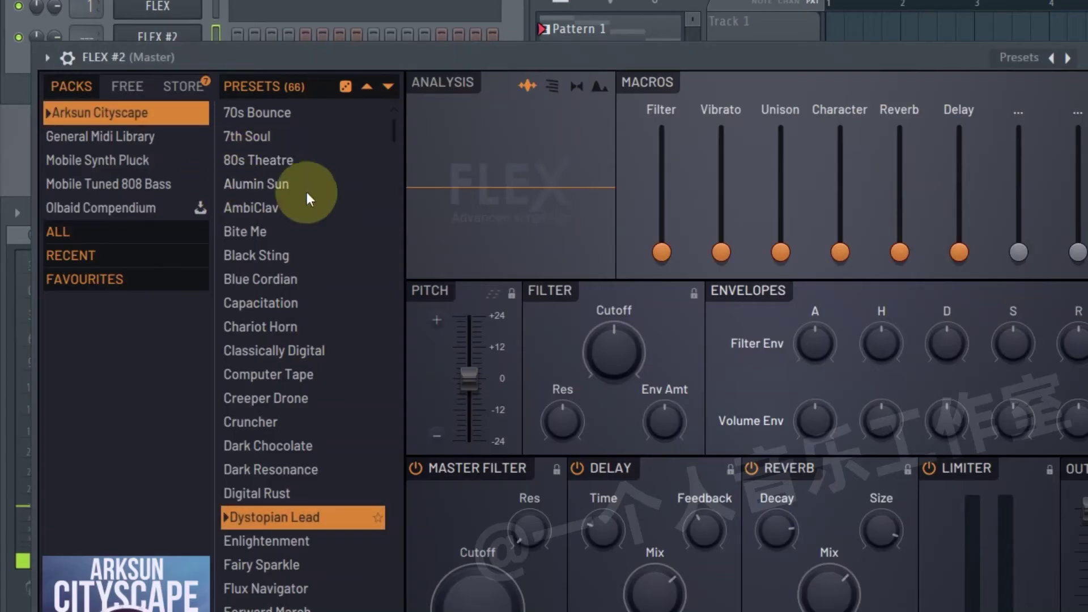
{"action": "left_click", "coordinate": [268, 186]}
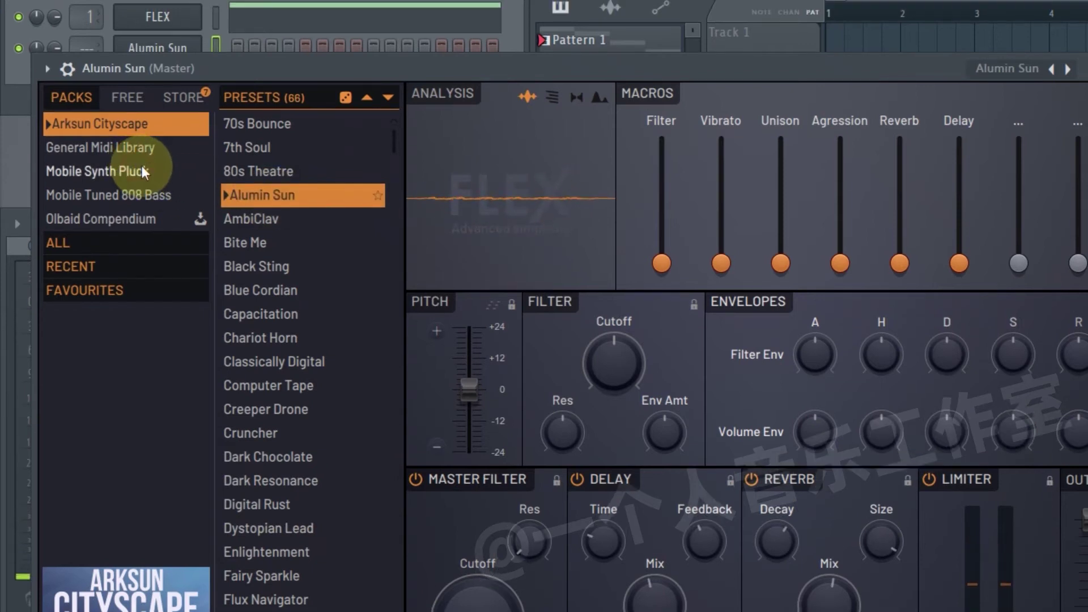
{"action": "left_click", "coordinate": [141, 168]}
{"action": "left_click", "coordinate": [271, 170]}
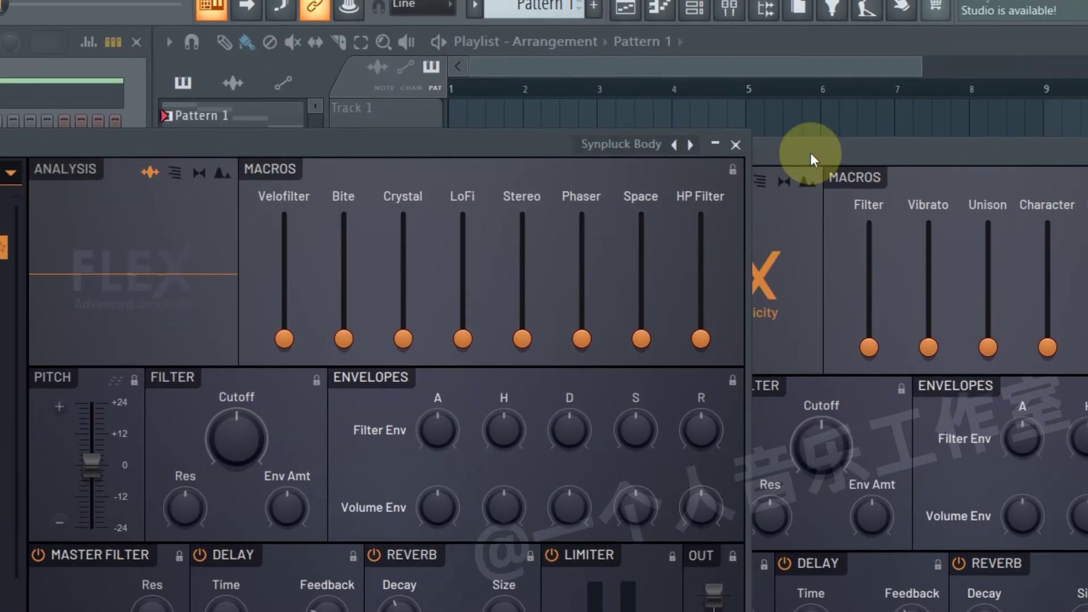
{"action": "left_click", "coordinate": [891, 99]}
{"action": "left_click_drag", "start_coordinate": [84, 153], "coordinate": [84, 148]}
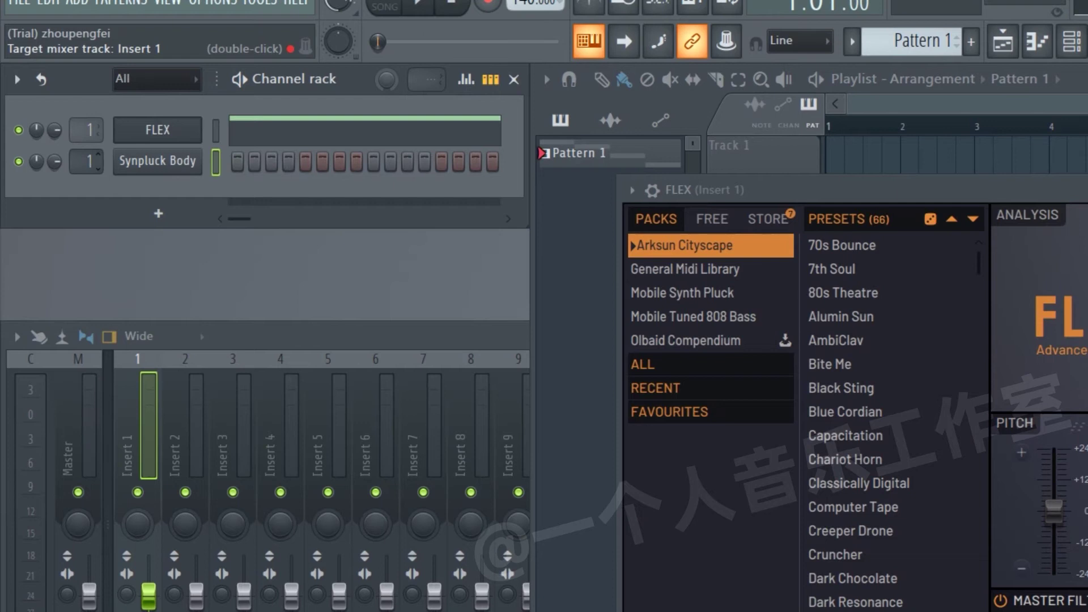
Enter C5, B4, A4 and G4 notes at the starts of bars 1 to 4 in the Synpluck Body piano roll, following the ghost notes.
{"action": "right_click", "coordinate": [148, 163]}
{"action": "left_click", "coordinate": [276, 164]}
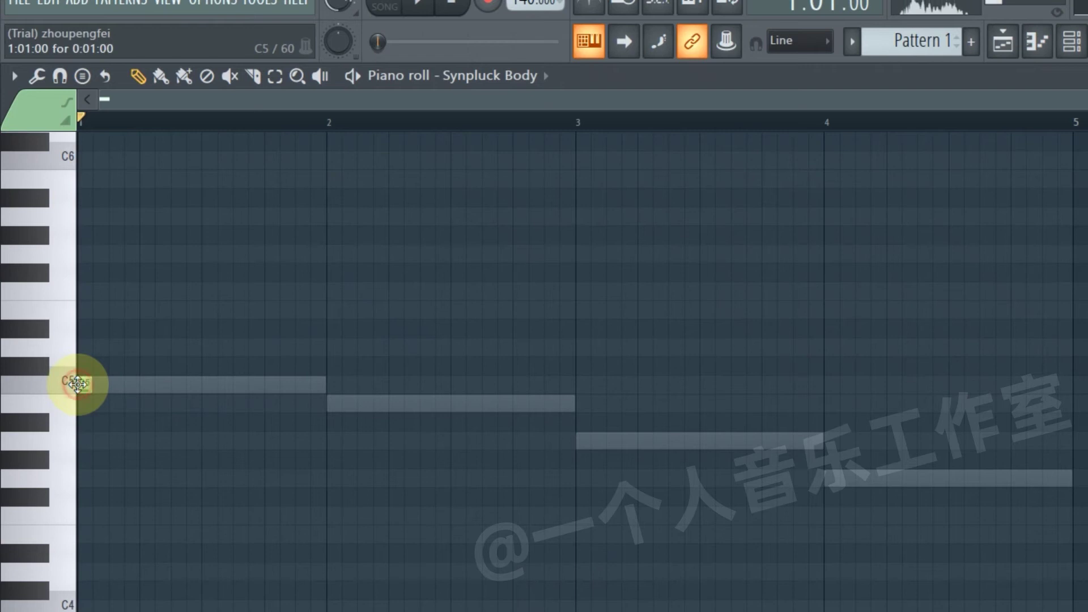
{"action": "left_click", "coordinate": [84, 384]}
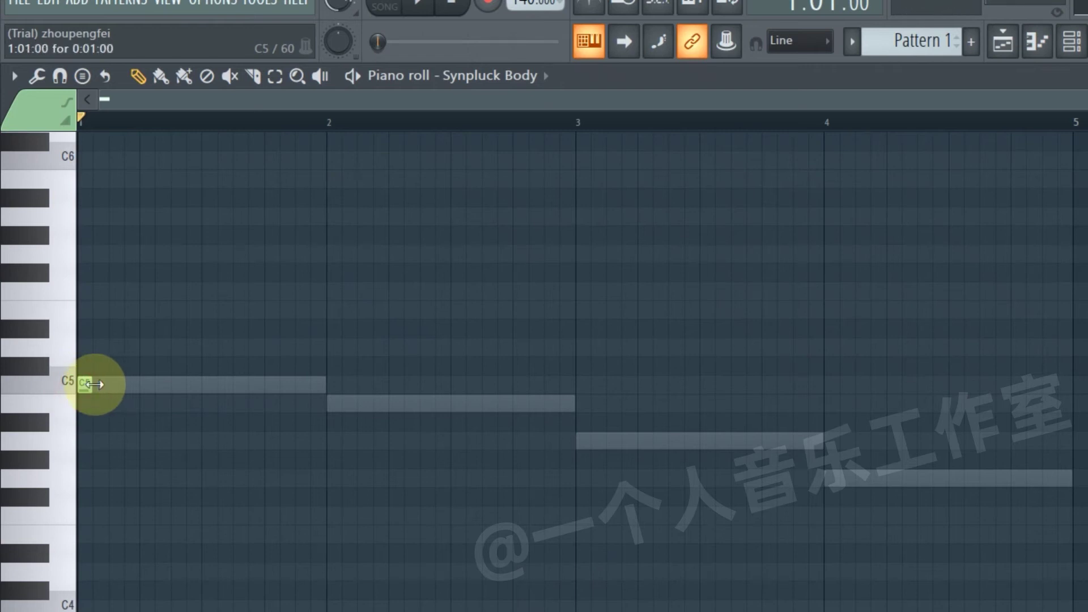
{"action": "left_click", "coordinate": [334, 403]}
{"action": "left_click", "coordinate": [580, 441]}
{"action": "left_click", "coordinate": [835, 479]}
Chop all the Synpluck Body notes with the chopper's Default pattern and play back the result.
{"action": "key", "text": "ctrl+a"}
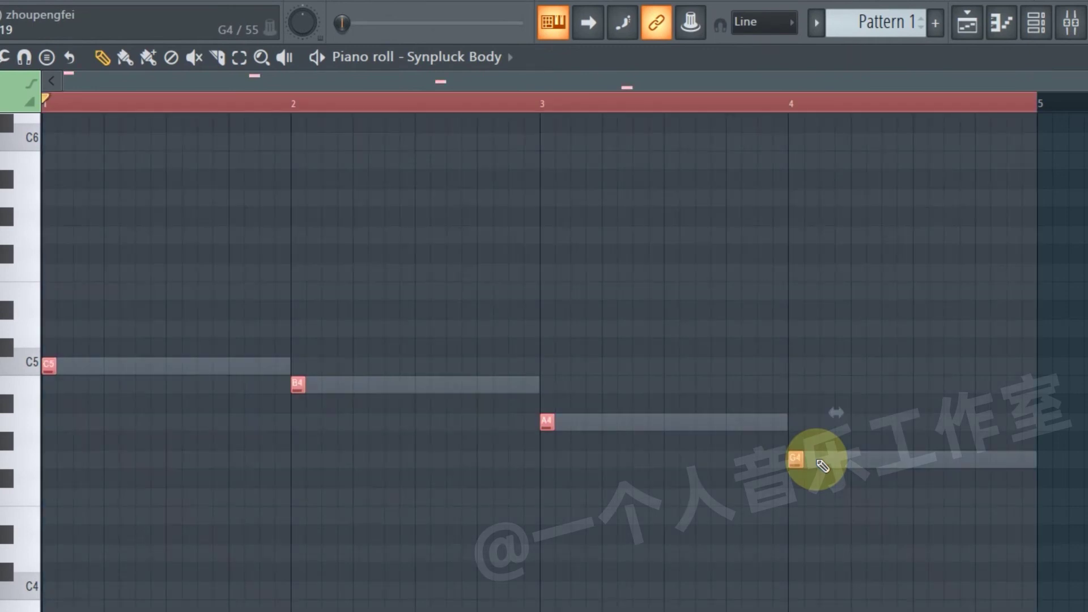
{"action": "key", "text": "alt+u"}
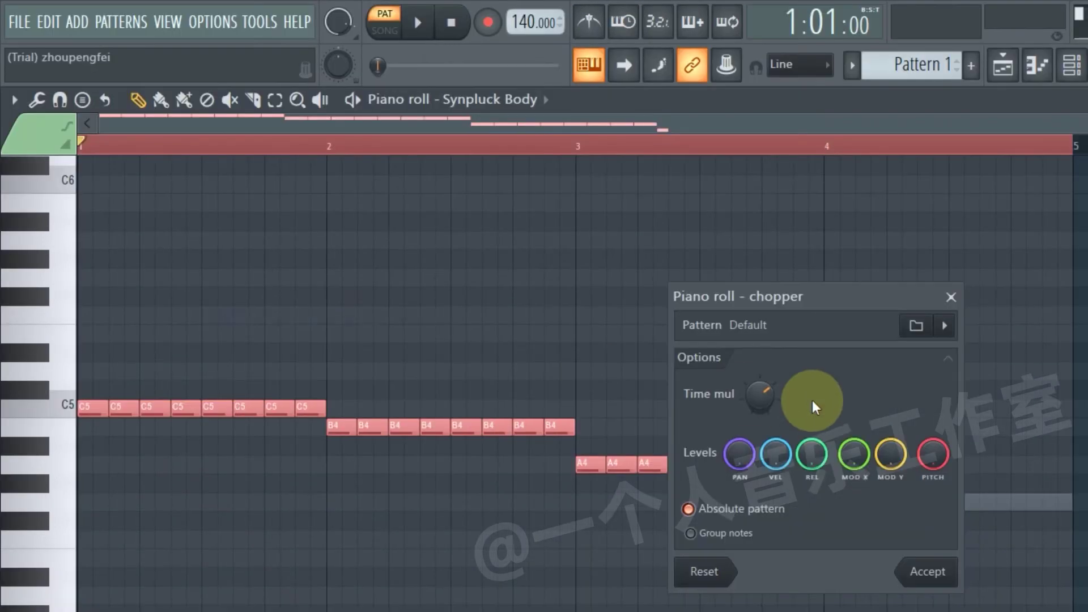
{"action": "left_click_drag", "start_coordinate": [778, 358], "coordinate": [778, 312]}
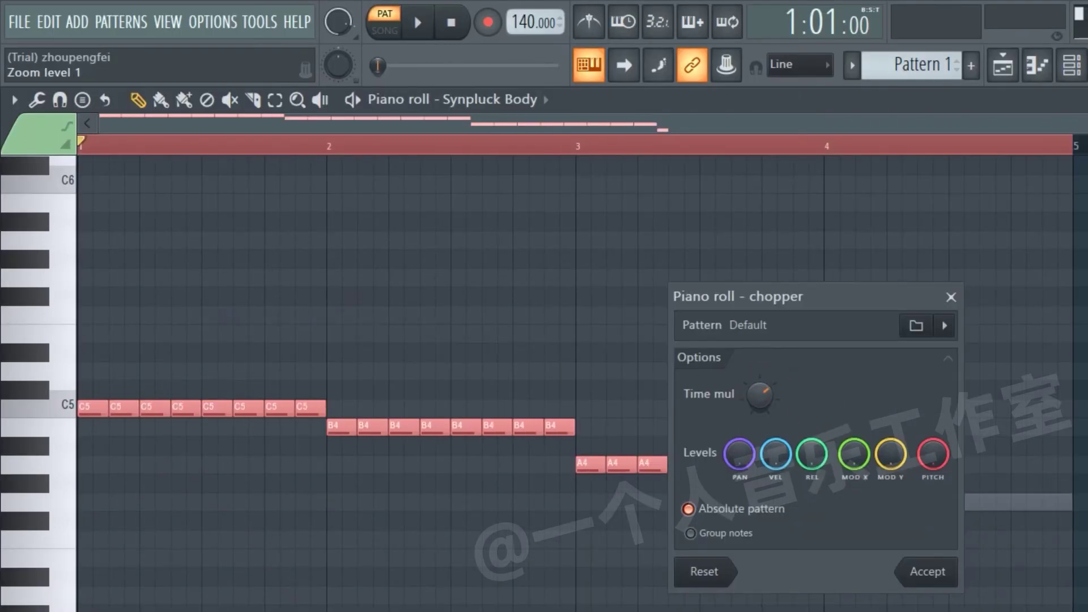
{"action": "left_click", "coordinate": [927, 572]}
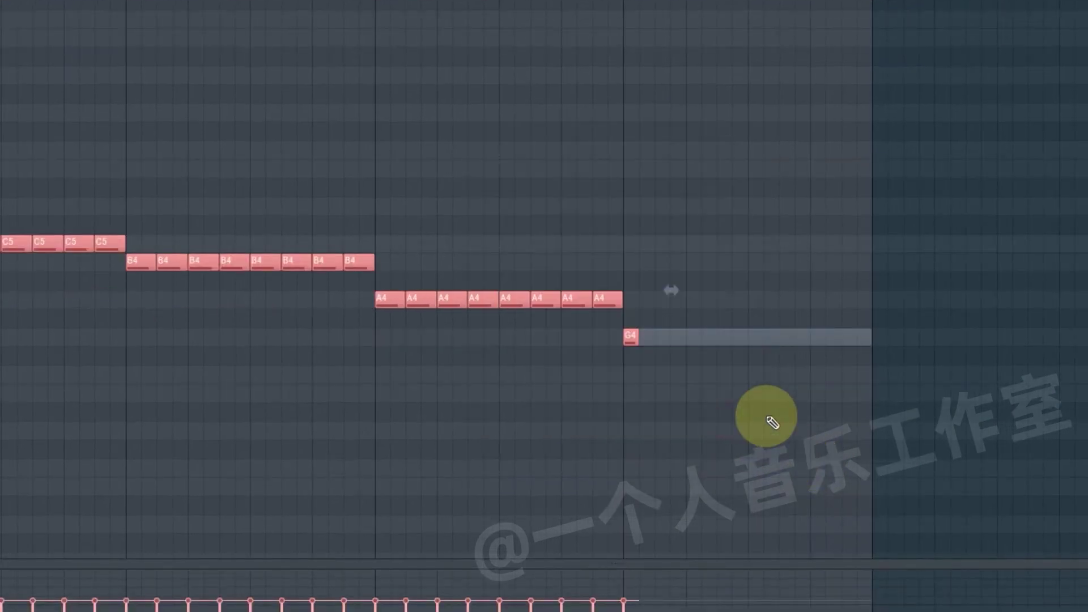
{"action": "key", "text": "space"}
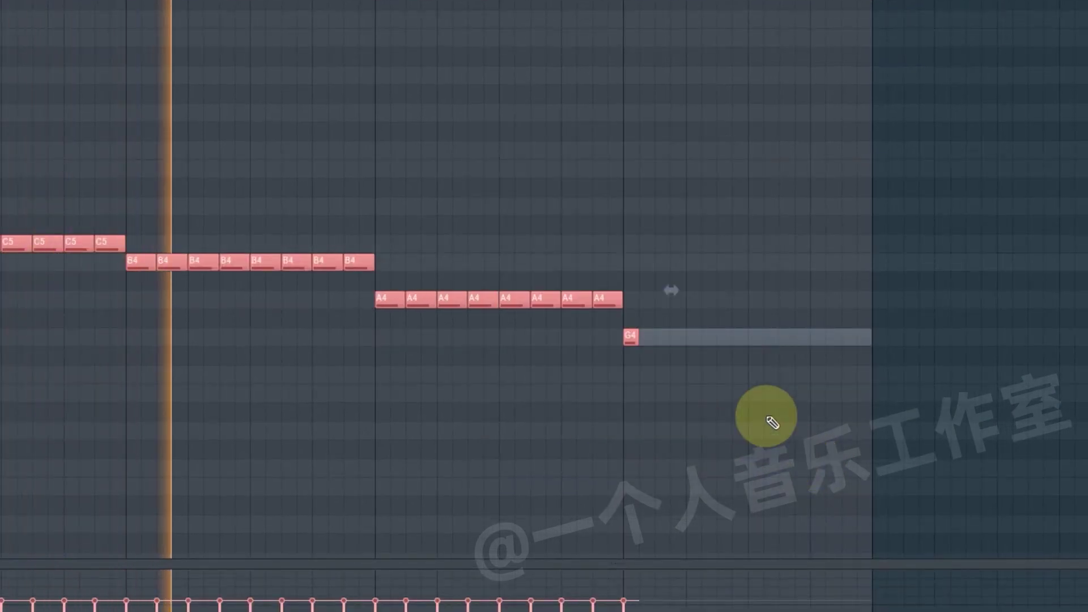
{"action": "left_click", "coordinate": [730, 391]}
{"action": "key", "text": "space"}
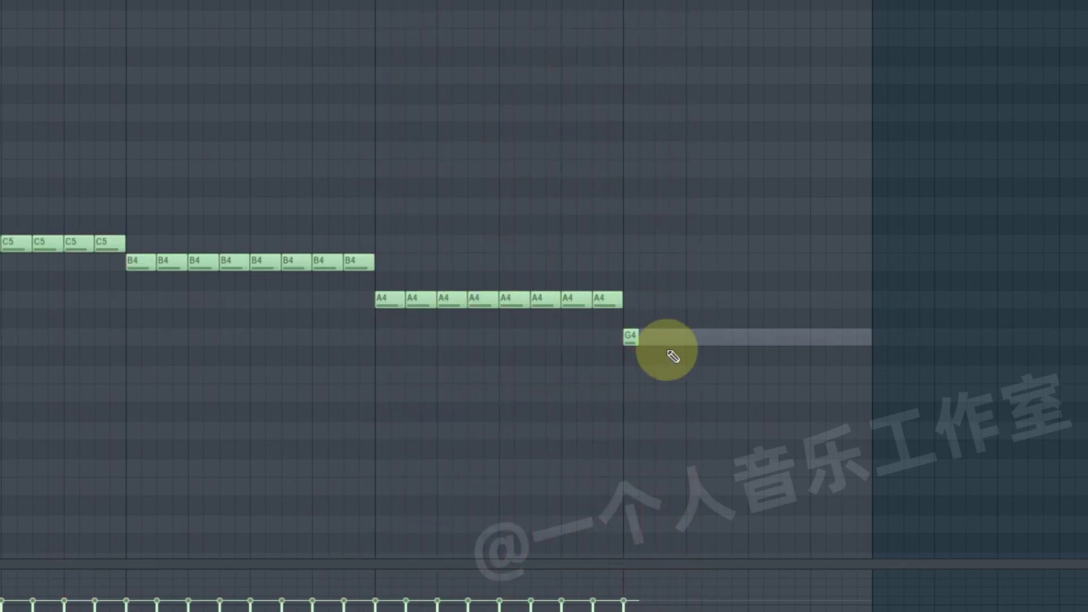
Lengthen the short G4 note to the end of bar 4 and close the piano roll.
{"action": "left_click_drag", "start_coordinate": [635, 335], "coordinate": [821, 339]}
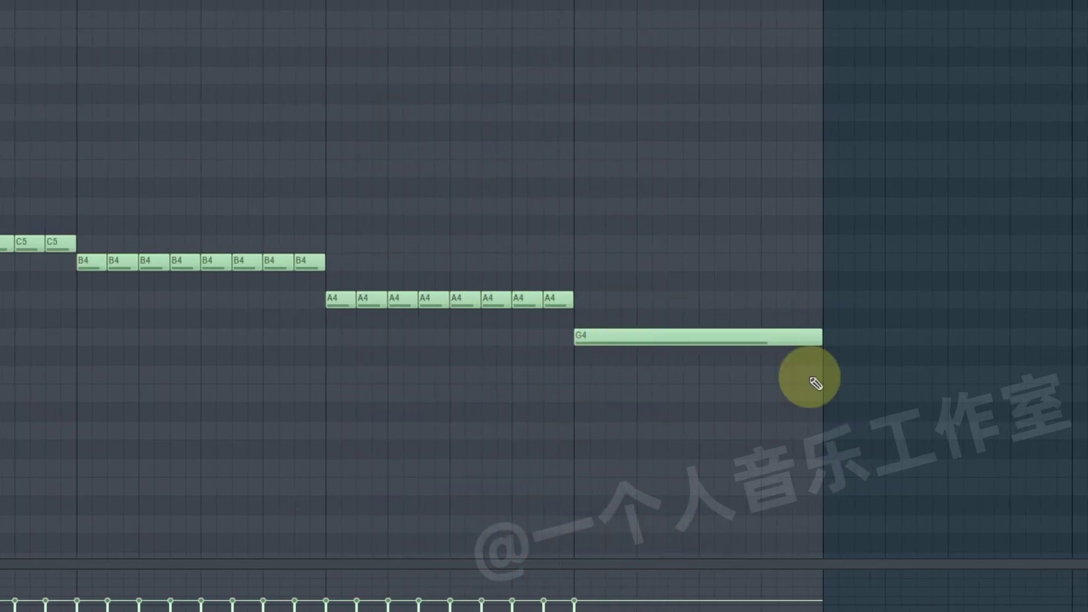
{"action": "scroll", "coordinate": [1040, 159], "scroll_direction": "right", "scroll_amount": 3}
{"action": "left_click", "coordinate": [1069, 92]}
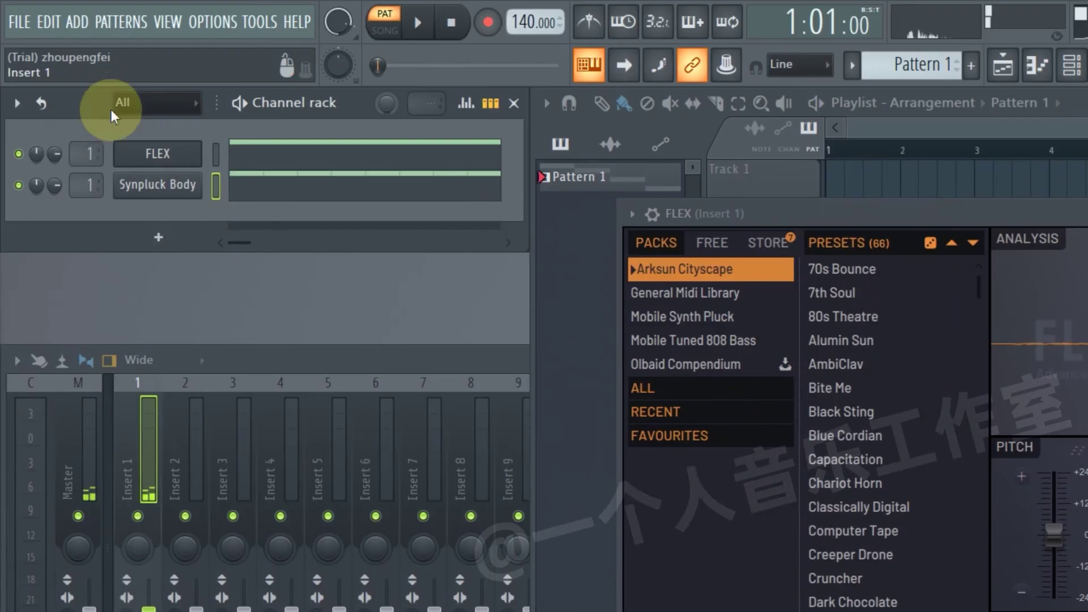
Lower the FLEX channel's volume and transpose all of its piano roll notes up three semitones.
{"action": "left_click_drag", "start_coordinate": [54, 154], "coordinate": [54, 170]}
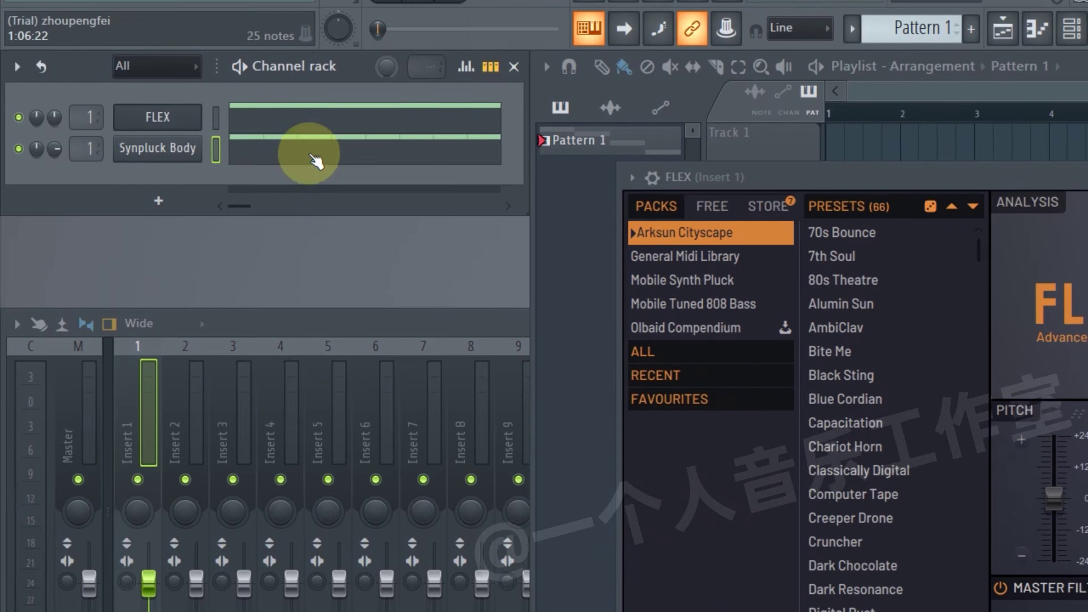
{"action": "left_click", "coordinate": [316, 162]}
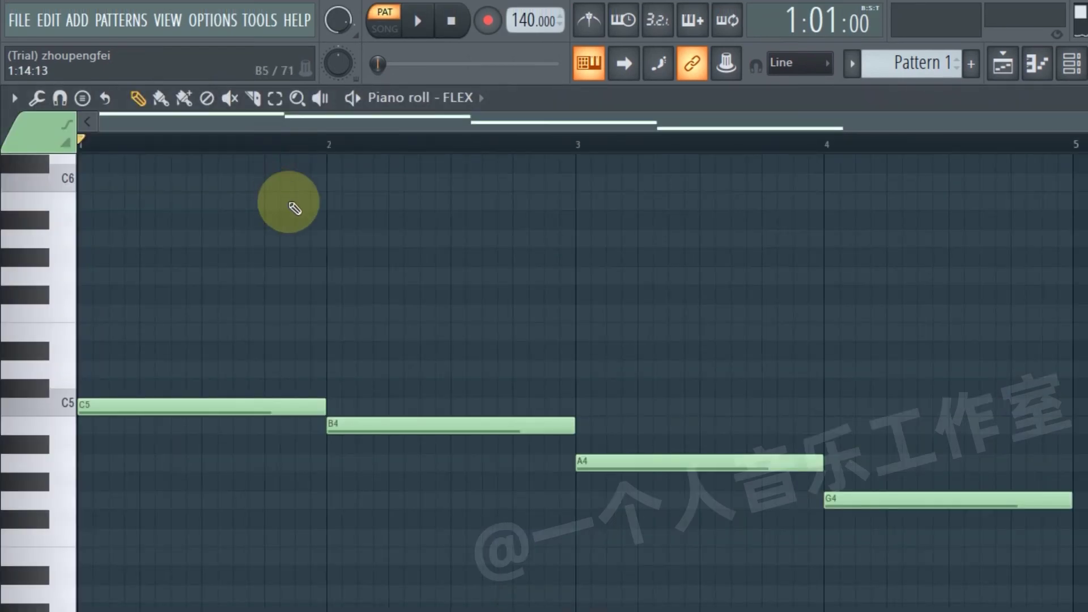
{"action": "key", "text": "ctrl+a"}
{"action": "key", "text": "Up"}
{"action": "key", "text": "Up"}
{"action": "key", "text": "Up"}
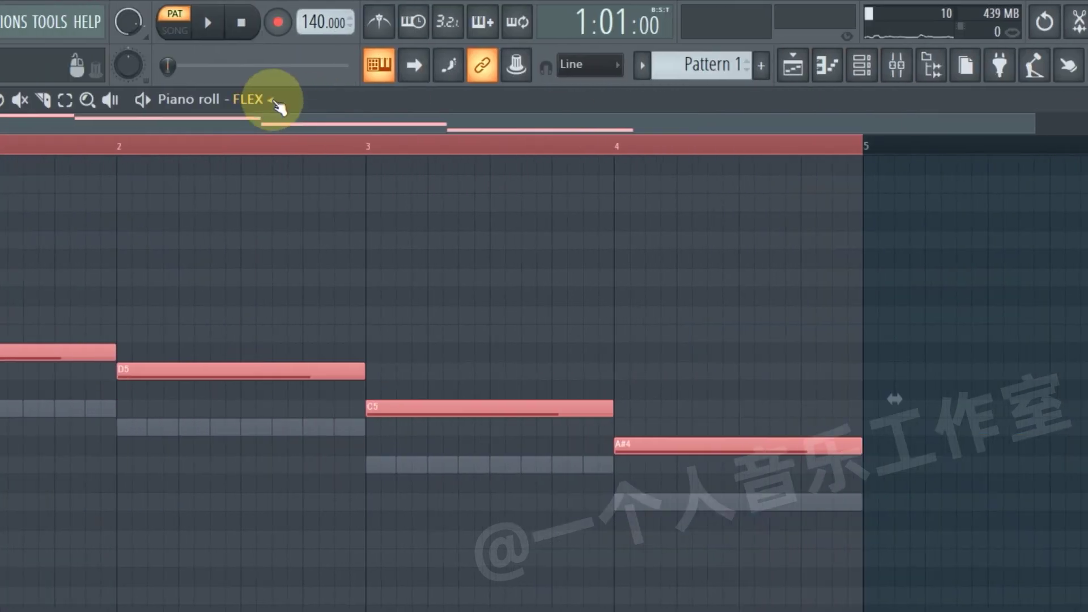
Switch the piano roll to the Synpluck Body channel, transpose all its notes up three semitones, and close the piano roll.
{"action": "left_click", "coordinate": [481, 98]}
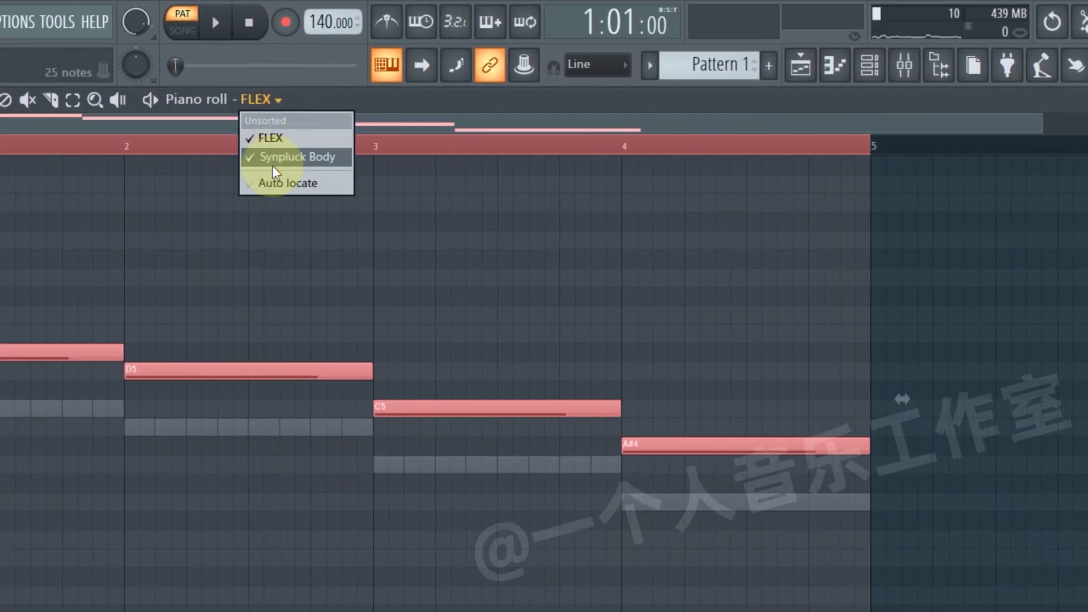
{"action": "left_click", "coordinate": [271, 156]}
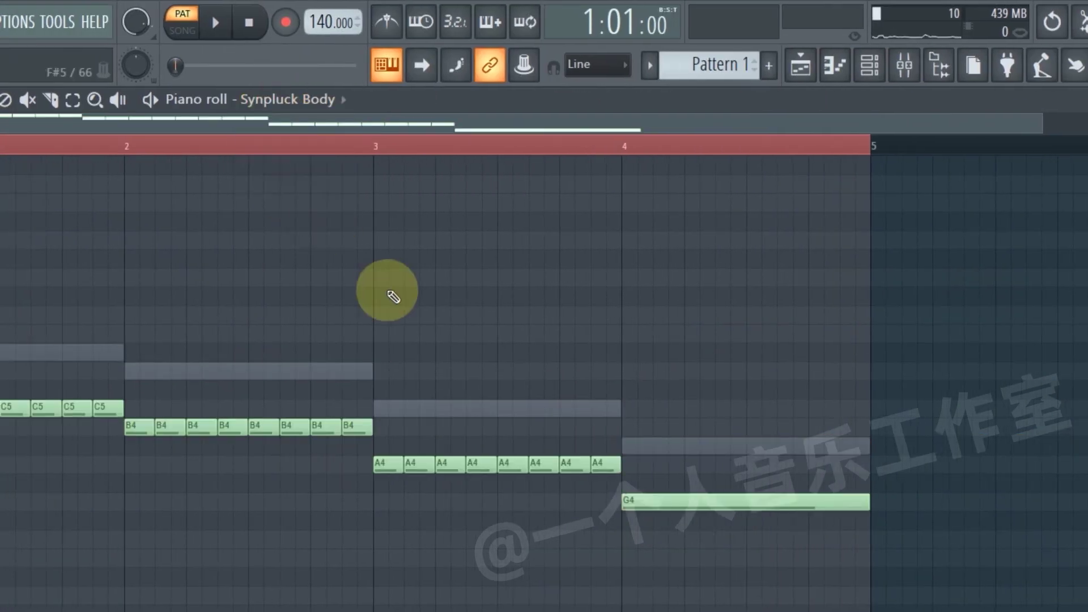
{"action": "key", "text": "ctrl+a"}
{"action": "key", "text": "Up"}
{"action": "key", "text": "Up"}
{"action": "key", "text": "Up"}
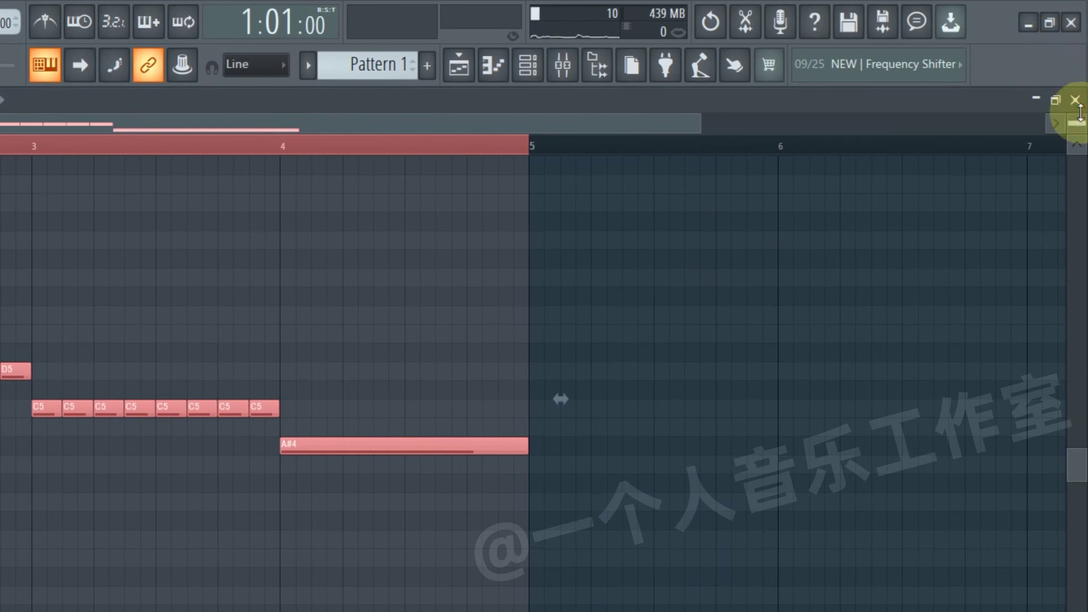
{"action": "left_click", "coordinate": [1076, 101]}
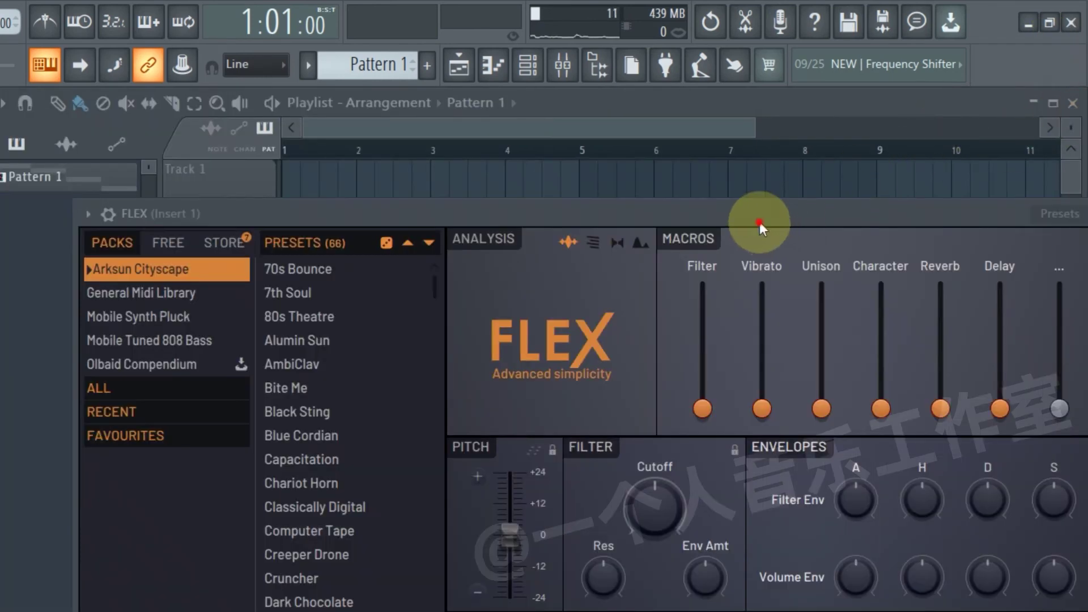
Close the FLEX plugin window and transpose the selected FLEX and Synpluck Body channels together by +2 semitones.
{"action": "left_click_drag", "start_coordinate": [759, 222], "coordinate": [311, 195]}
{"action": "left_click", "coordinate": [705, 188]}
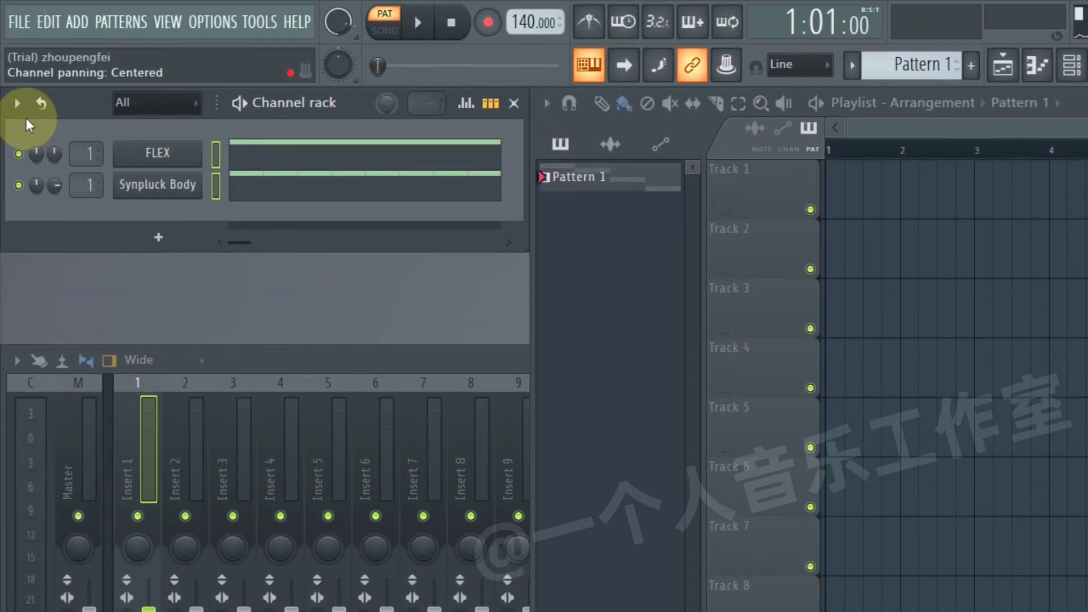
{"action": "left_click", "coordinate": [20, 103]}
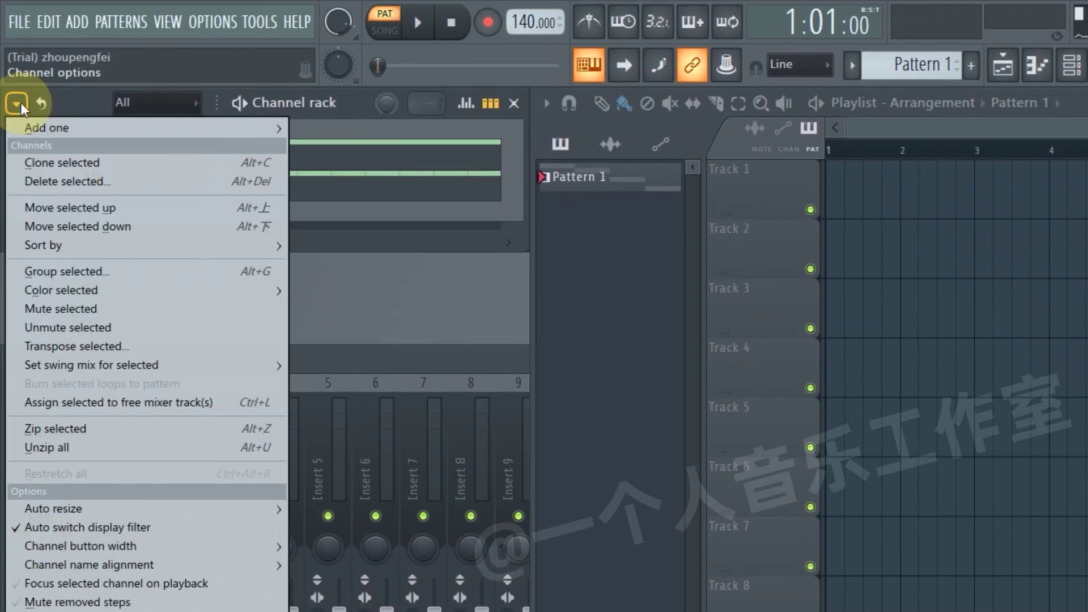
{"action": "left_click", "coordinate": [83, 347]}
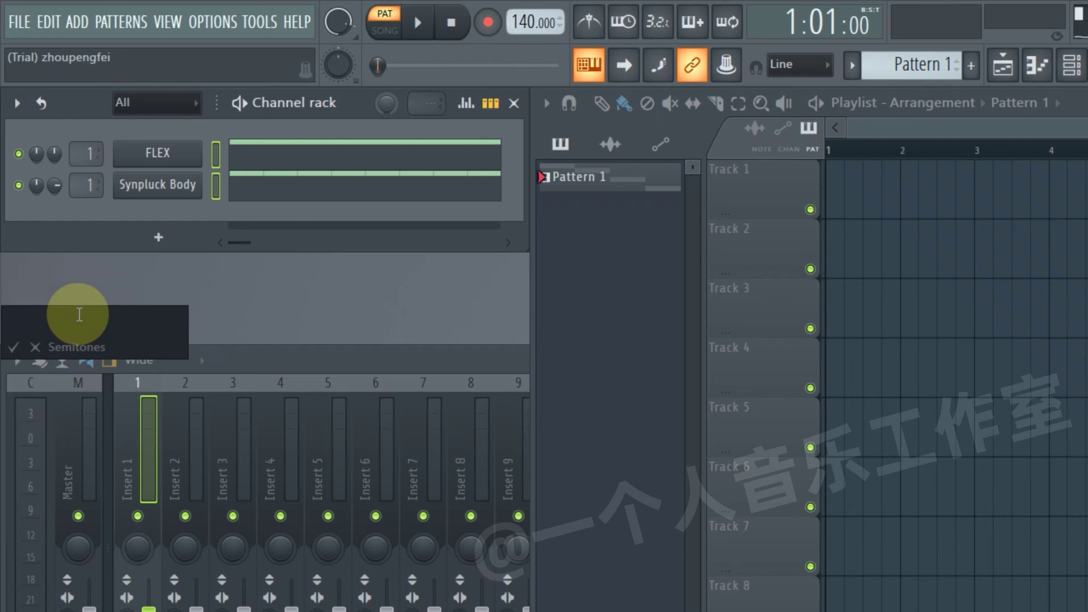
{"action": "type", "text": "+2"}
{"action": "key", "text": "Return"}
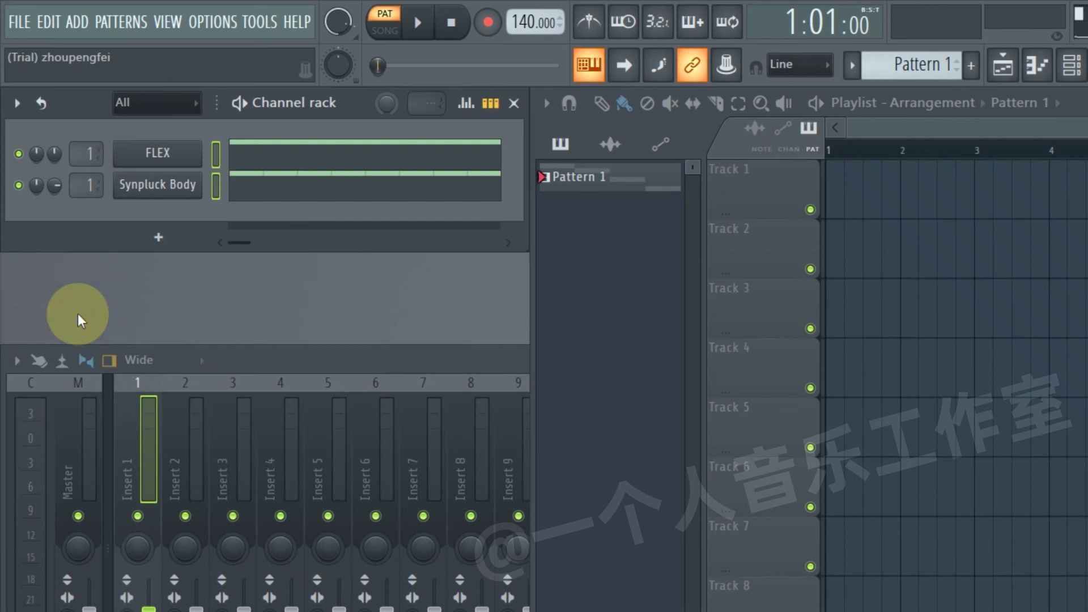
Check the FLEX channel's transposed notes in the piano roll, audition D#5 and a neighbouring key, and close the piano roll.
{"action": "left_click", "coordinate": [310, 142]}
{"action": "left_click", "coordinate": [37, 360]}
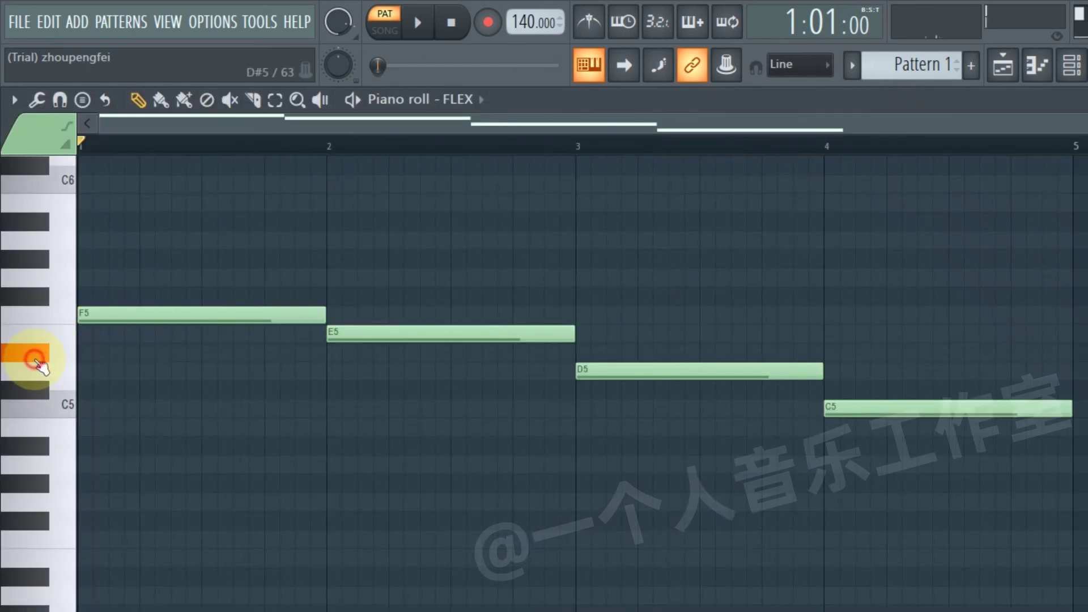
{"action": "left_click", "coordinate": [49, 324]}
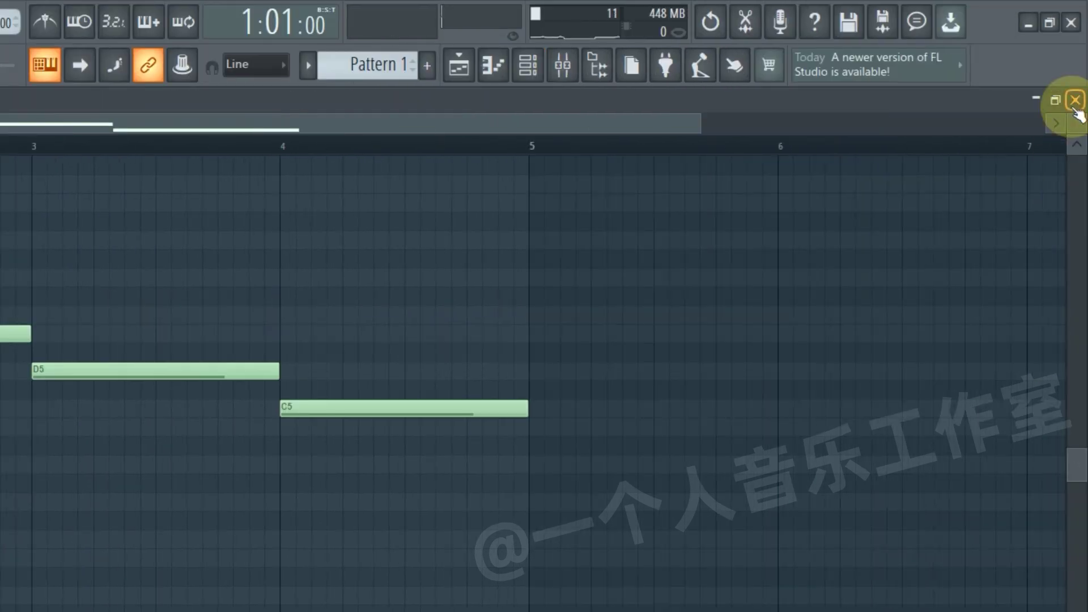
{"action": "left_click", "coordinate": [1069, 109]}
Transpose the selected FLEX and Synpluck Body channels together by -4 semitones, then check the FLEX notes in the piano roll and close it.
{"action": "left_click", "coordinate": [216, 184]}
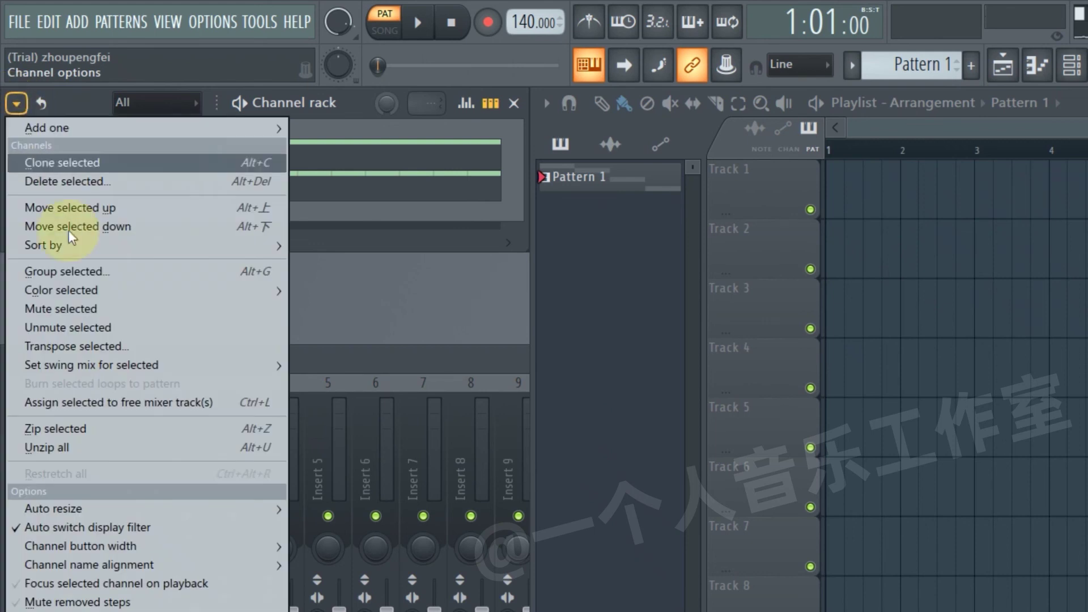
{"action": "left_click", "coordinate": [94, 347]}
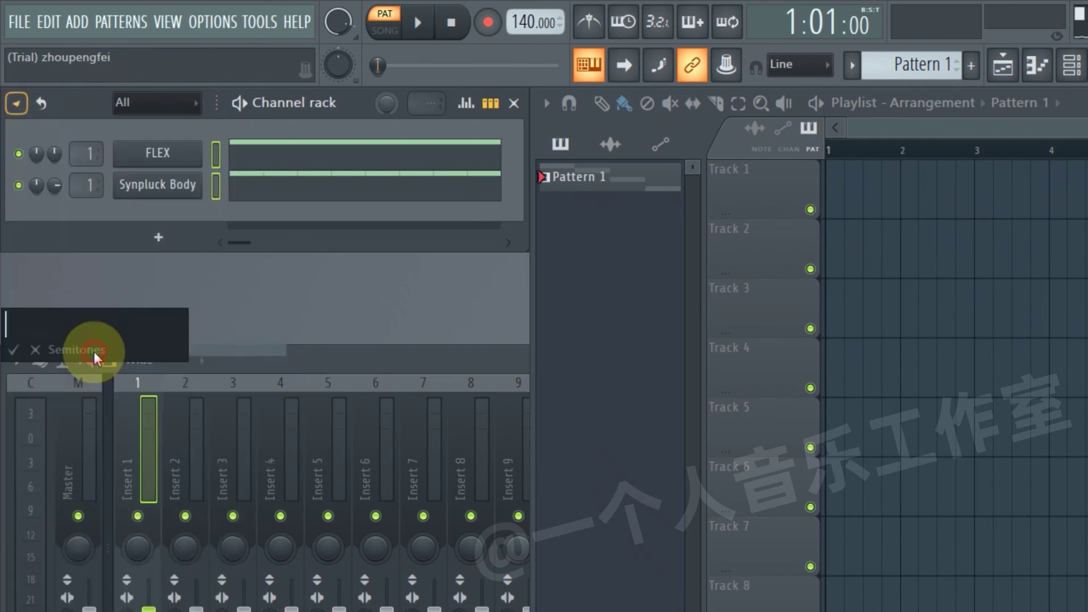
{"action": "type", "text": "-"}
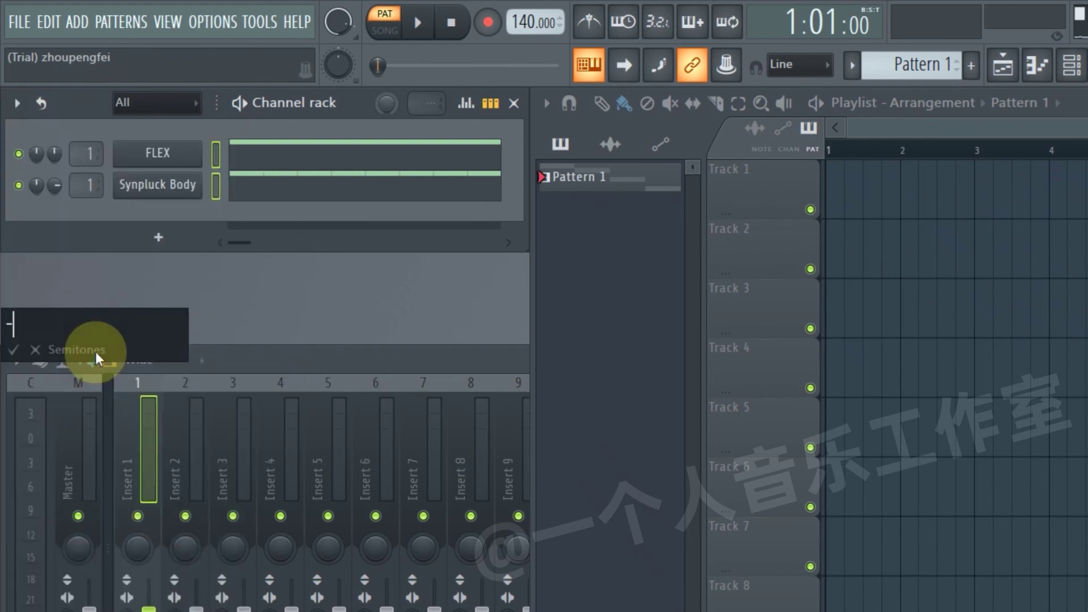
{"action": "type", "text": "4"}
{"action": "key", "text": "Return"}
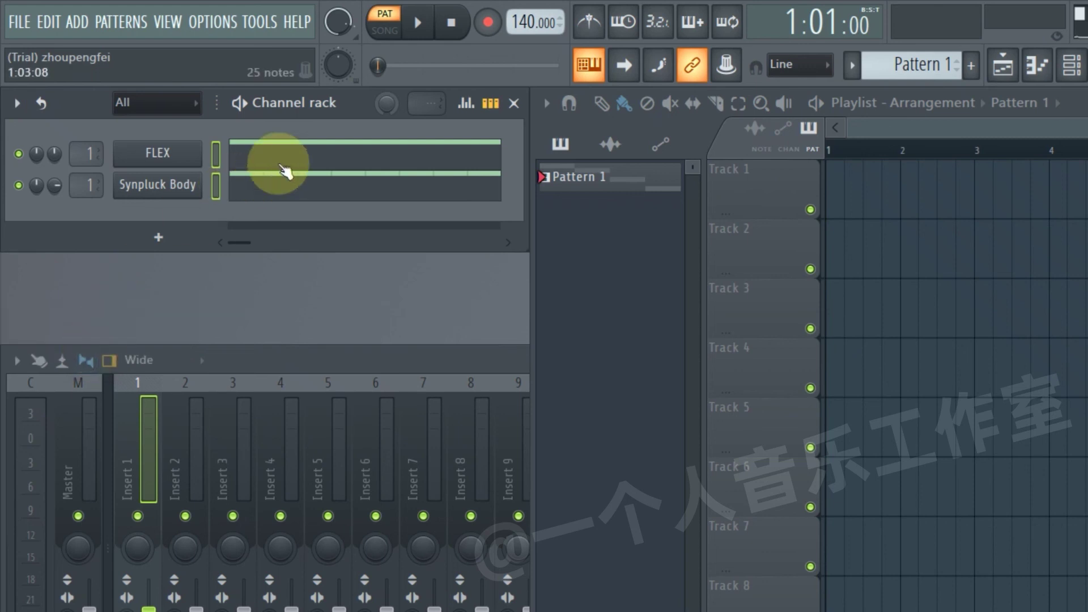
{"action": "left_click", "coordinate": [279, 161]}
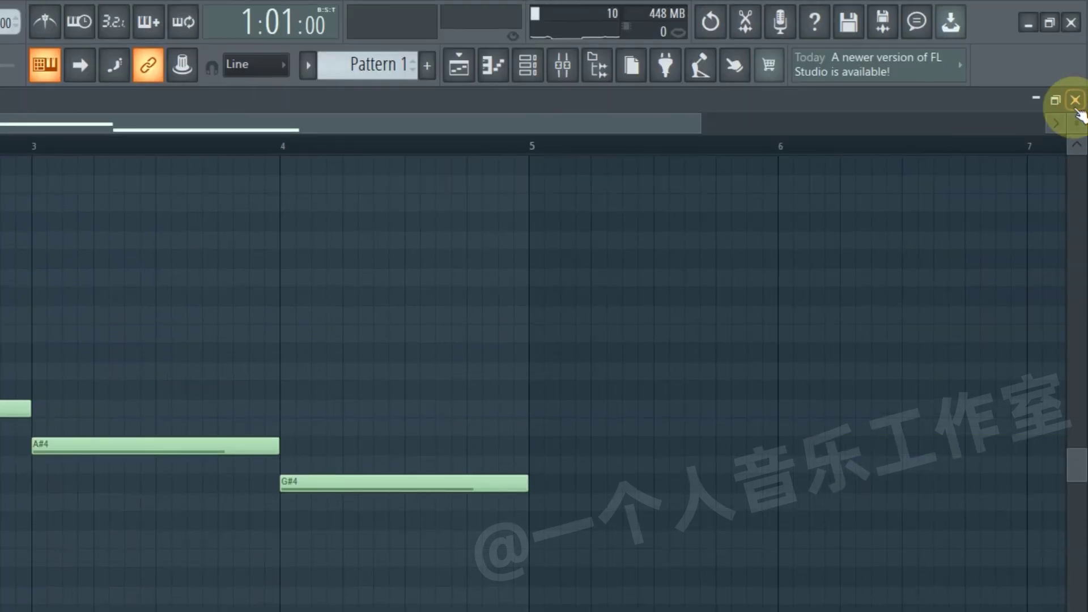
{"action": "left_click", "coordinate": [1071, 104]}
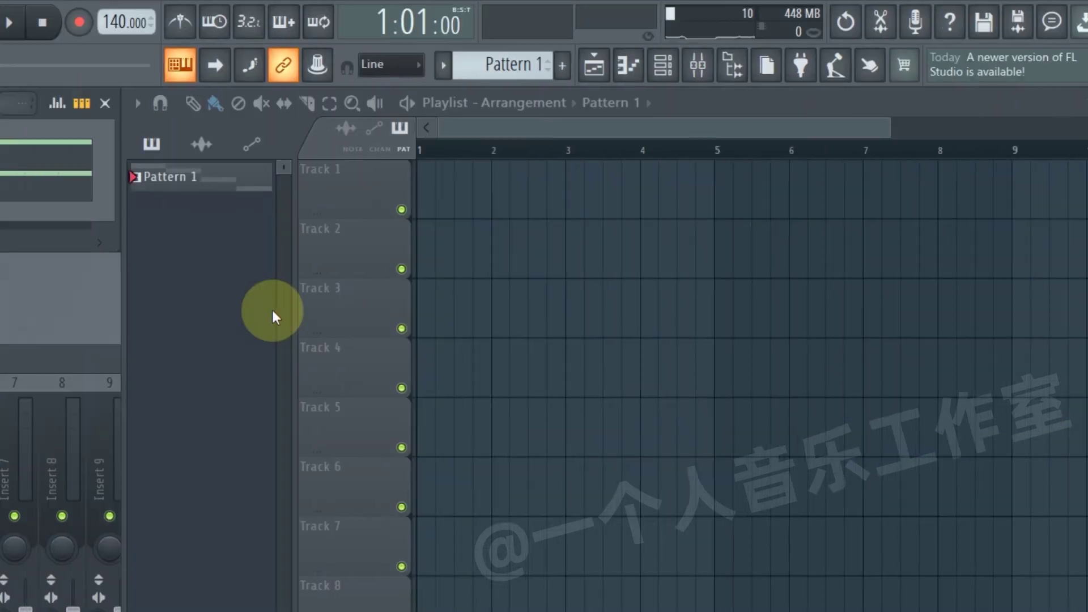